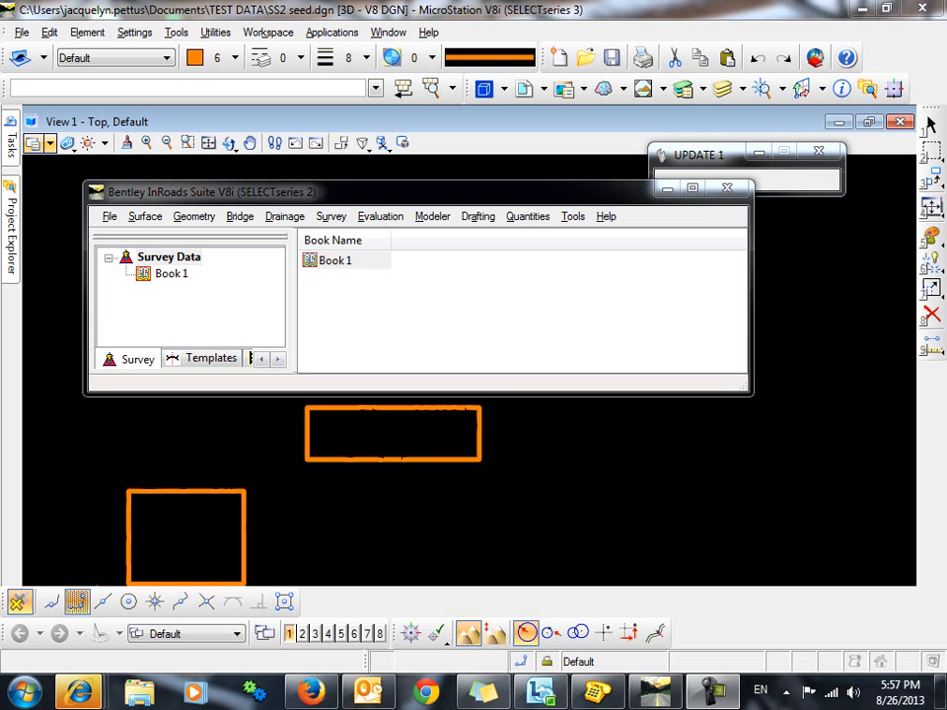
- Bring up the Surface menu in the InRoads window
{"action": "left_click", "coordinate": [145, 216]}
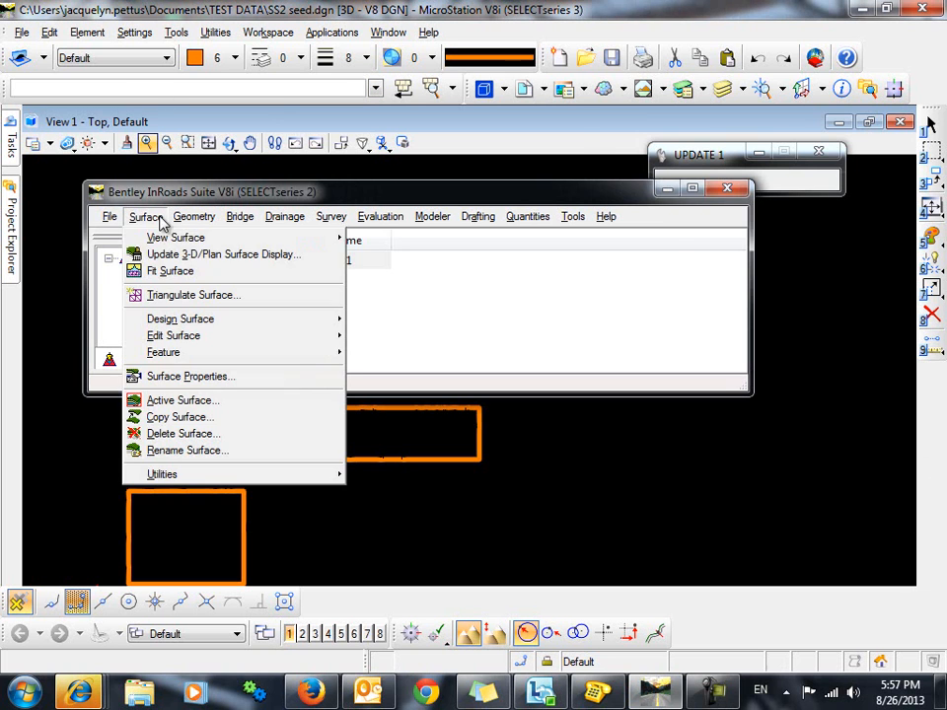
- Turn on Triangles for the 'original' surface in Update 3-D/Plan Surface Display and pan to check the pads
{"action": "left_click", "coordinate": [207, 254]}
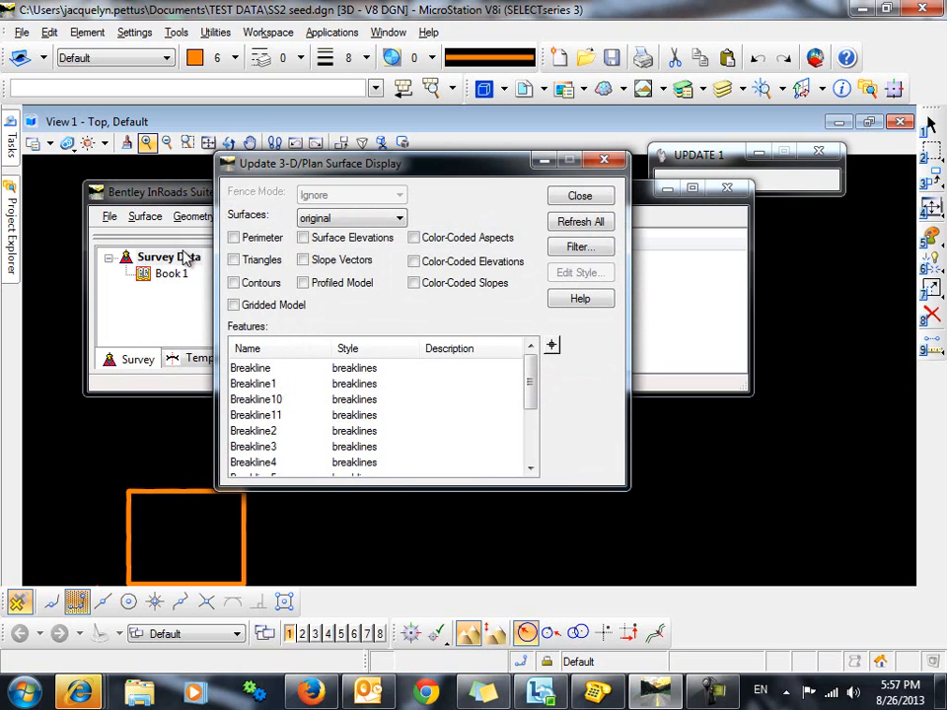
{"action": "left_click", "coordinate": [233, 260]}
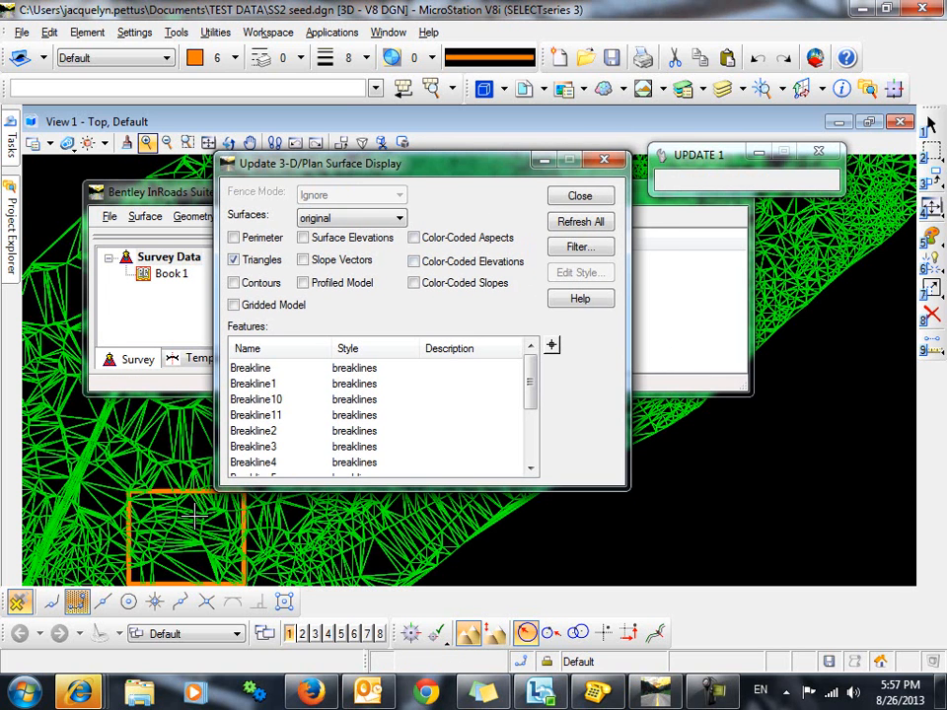
{"action": "scroll", "coordinate": [187, 532], "scroll_direction": "down", "scroll_amount": 4}
{"action": "scroll", "coordinate": [188, 533], "scroll_direction": "down", "scroll_amount": 3}
{"action": "left_click", "coordinate": [128, 601]}
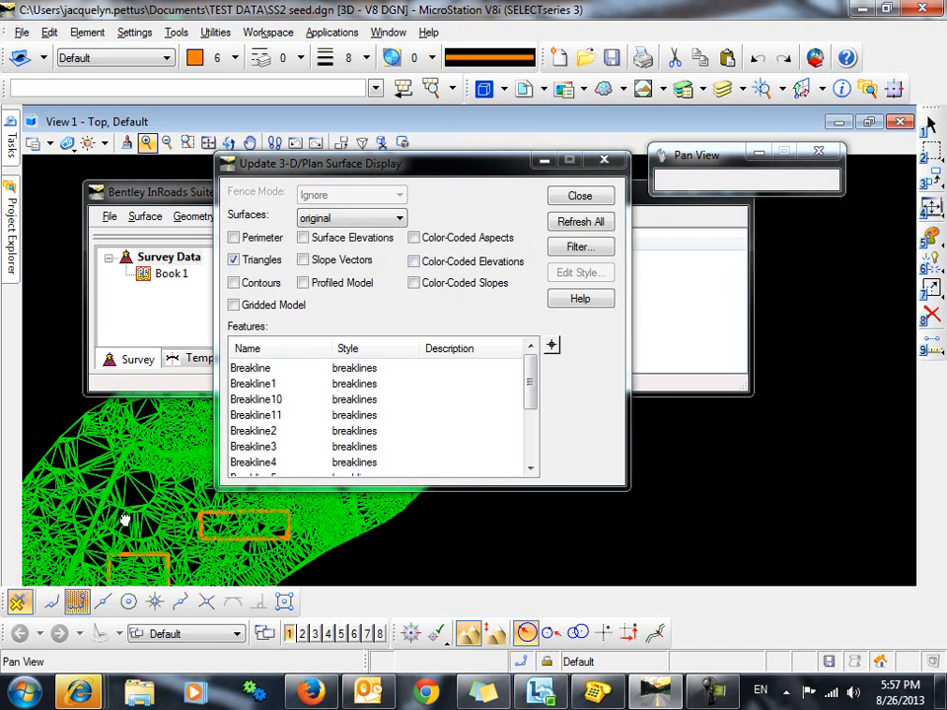
{"action": "left_click_drag", "start_coordinate": [296, 473], "coordinate": [36, 486]}
{"action": "scroll", "coordinate": [37, 486], "scroll_direction": "up", "scroll_amount": 2}
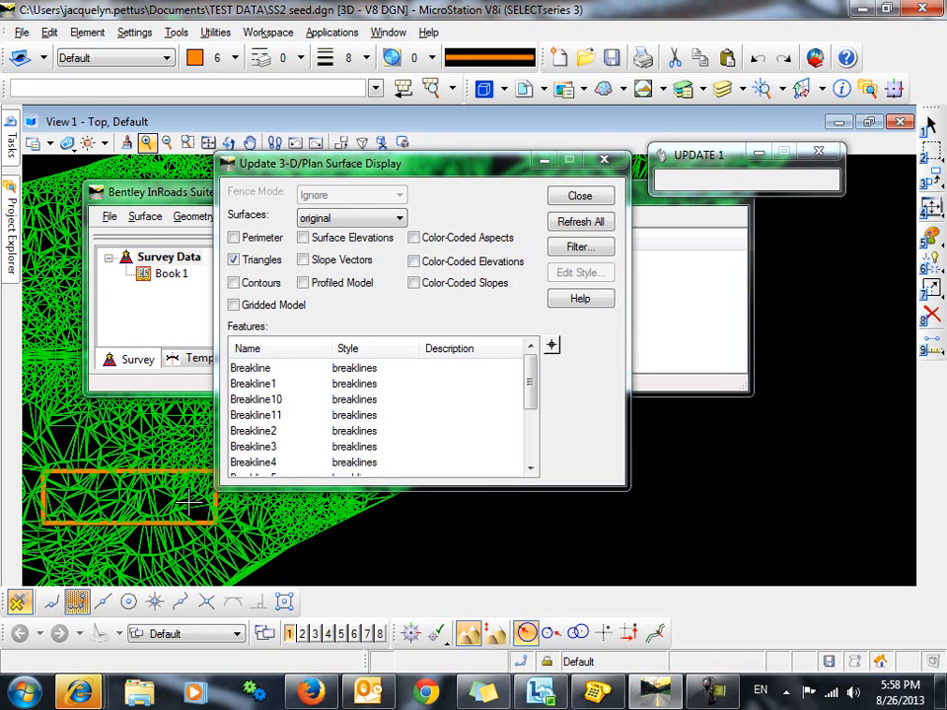
{"action": "middle_click_drag", "start_coordinate": [60, 363], "coordinate": [118, 500]}
{"action": "middle_click", "coordinate": [118, 500]}
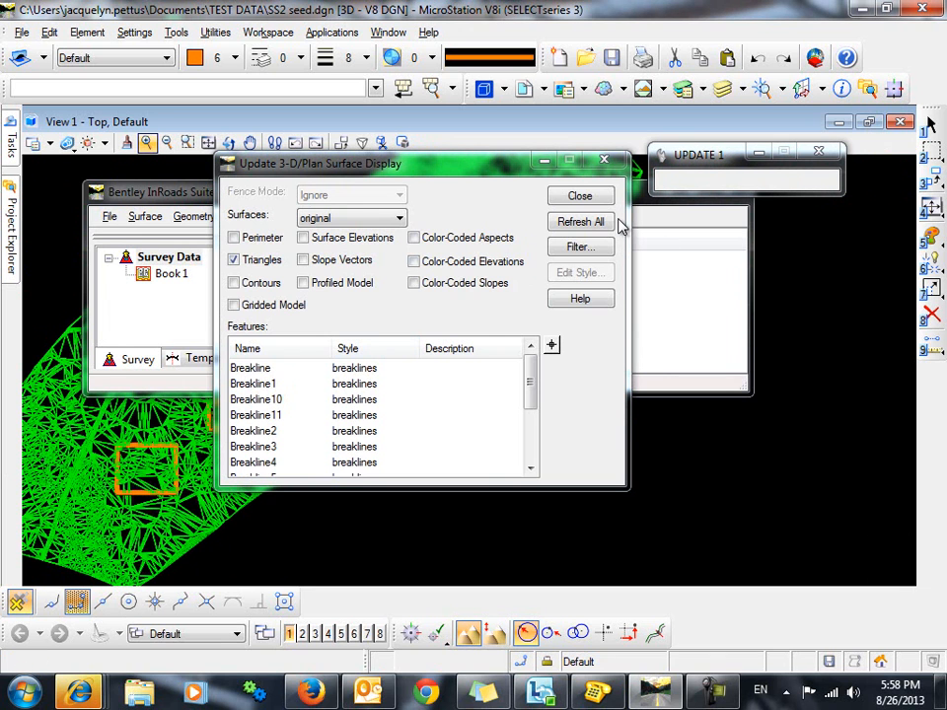
{"action": "left_click", "coordinate": [592, 197]}
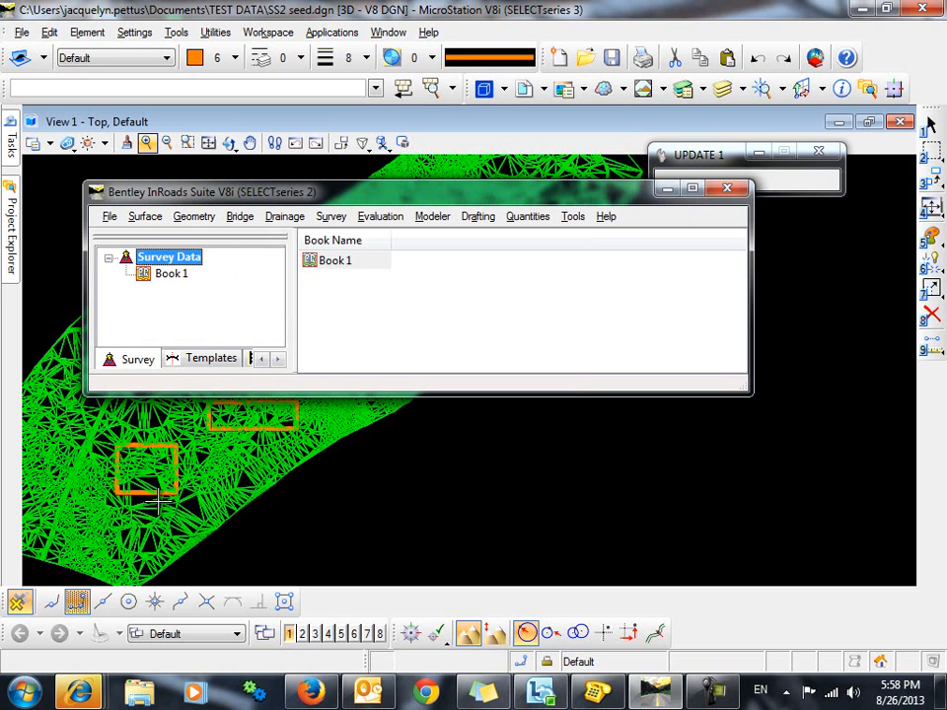
- Bring up File > Import > Surface and move the dialog into view
{"action": "left_click", "coordinate": [108, 217]}
{"action": "mouse_move", "coordinate": [135, 379]}
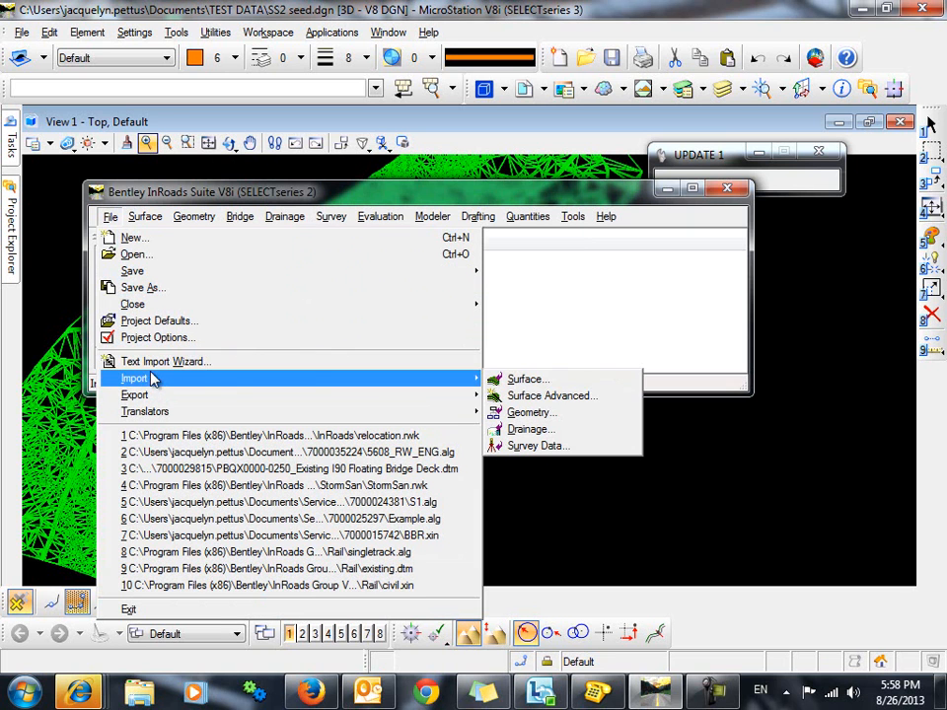
{"action": "left_click", "coordinate": [560, 381]}
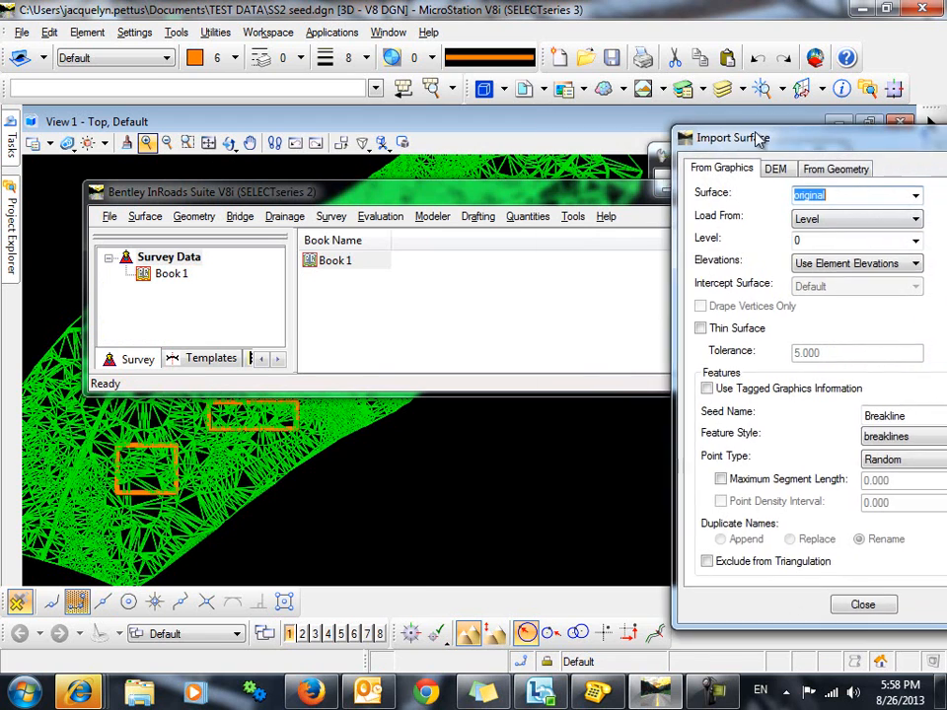
{"action": "left_click_drag", "start_coordinate": [749, 136], "coordinate": [341, 81]}
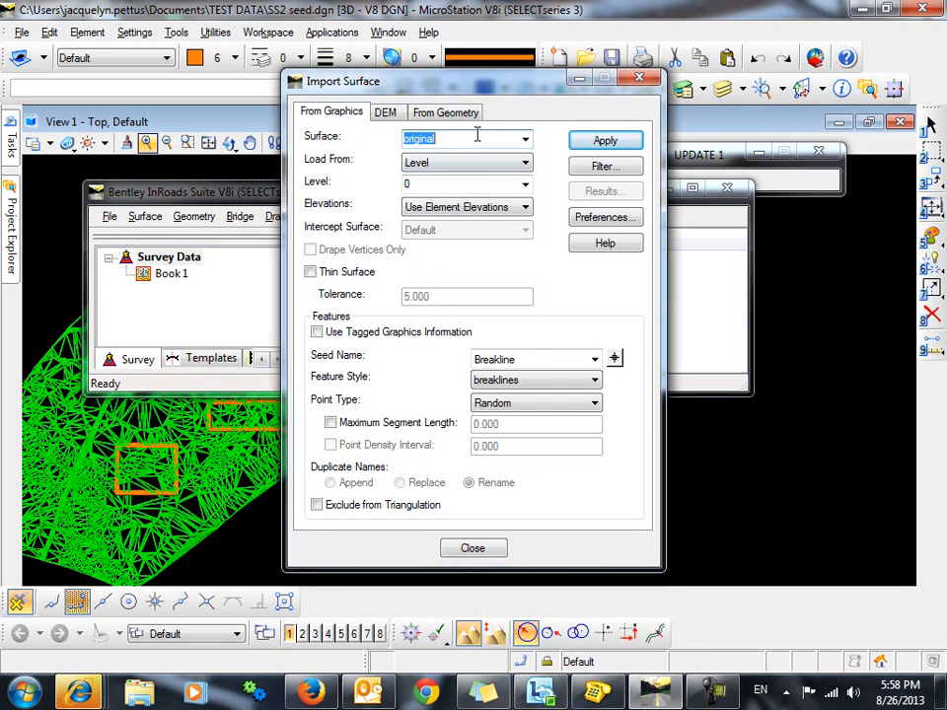
- Load from a single element with seed name 'building pad1', feature style BLDG and point type Interior
{"action": "left_click", "coordinate": [466, 161]}
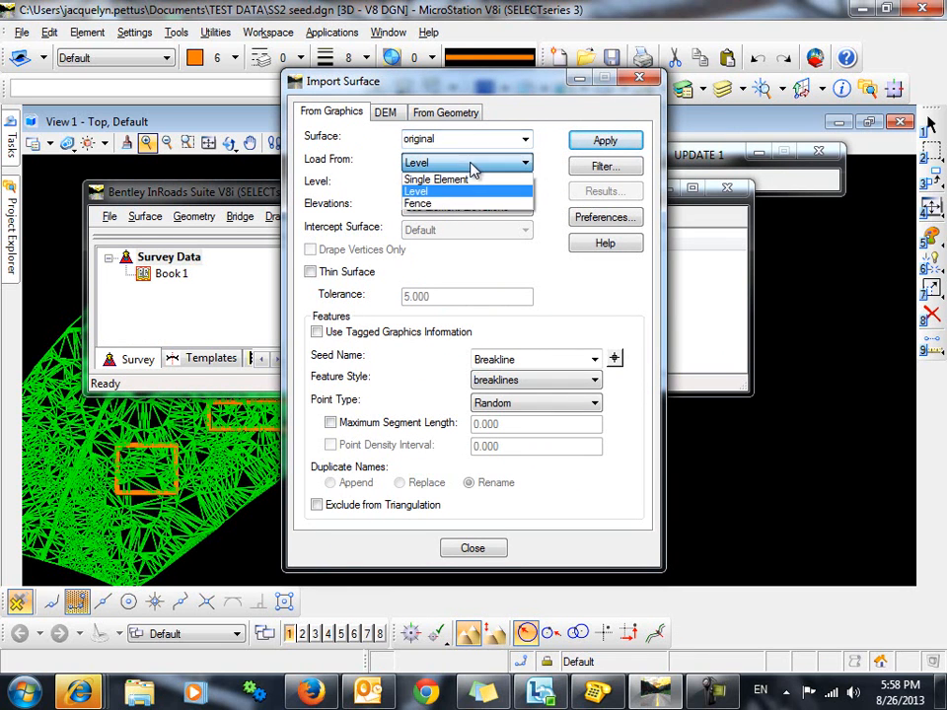
{"action": "left_click", "coordinate": [434, 179]}
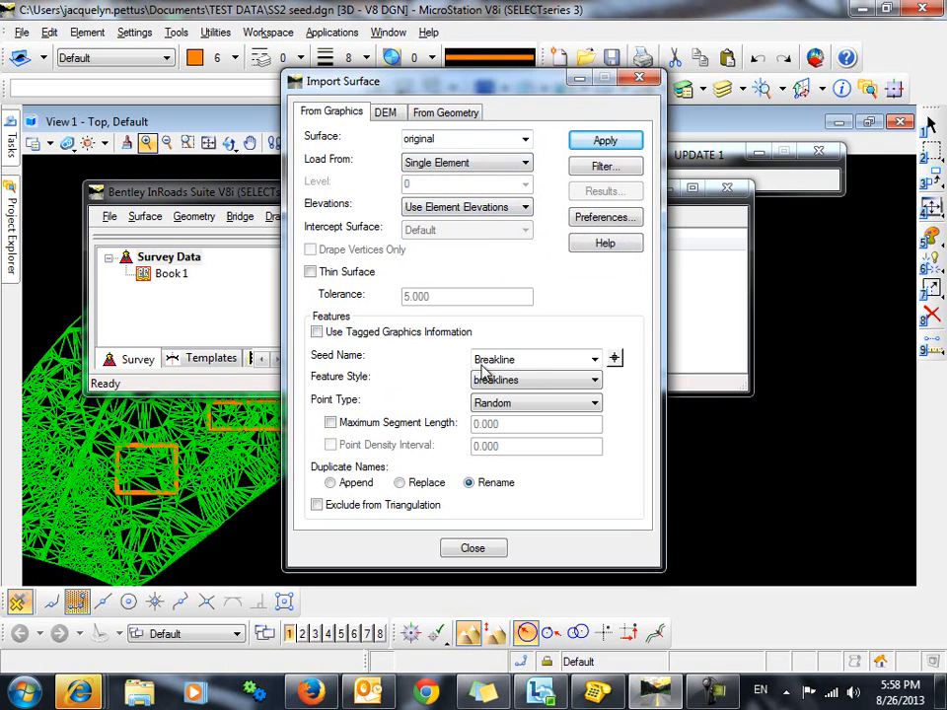
{"action": "double_click", "coordinate": [533, 359]}
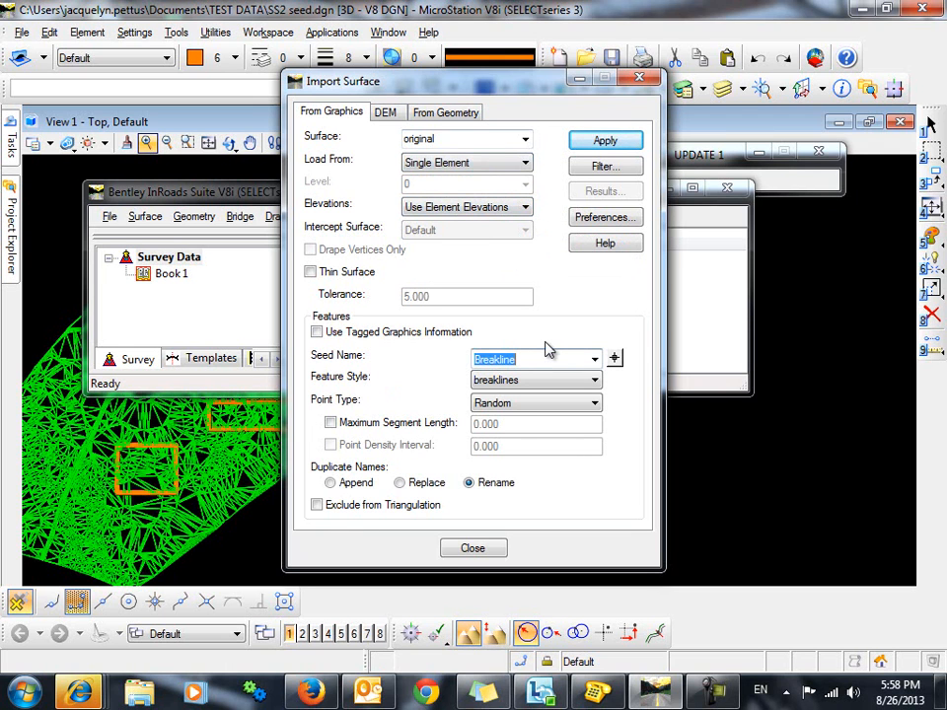
{"action": "type", "text": "building pad1"}
{"action": "left_click", "coordinate": [593, 380]}
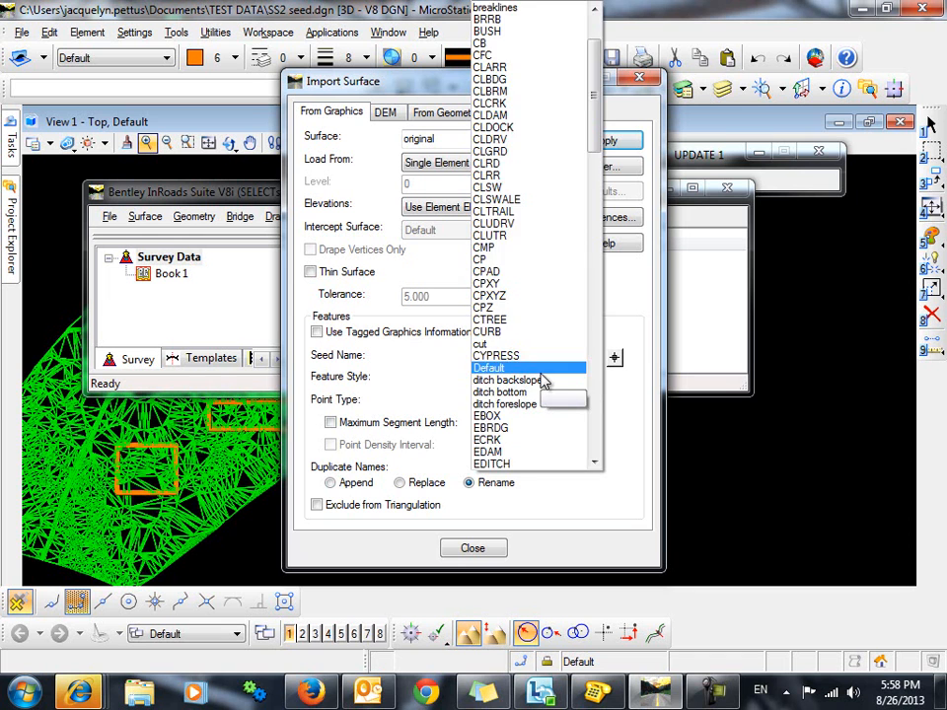
{"action": "scroll", "coordinate": [543, 382], "scroll_direction": "down", "scroll_amount": 3}
{"action": "scroll", "coordinate": [542, 381], "scroll_direction": "down", "scroll_amount": 2}
{"action": "scroll", "coordinate": [543, 381], "scroll_direction": "down", "scroll_amount": 3}
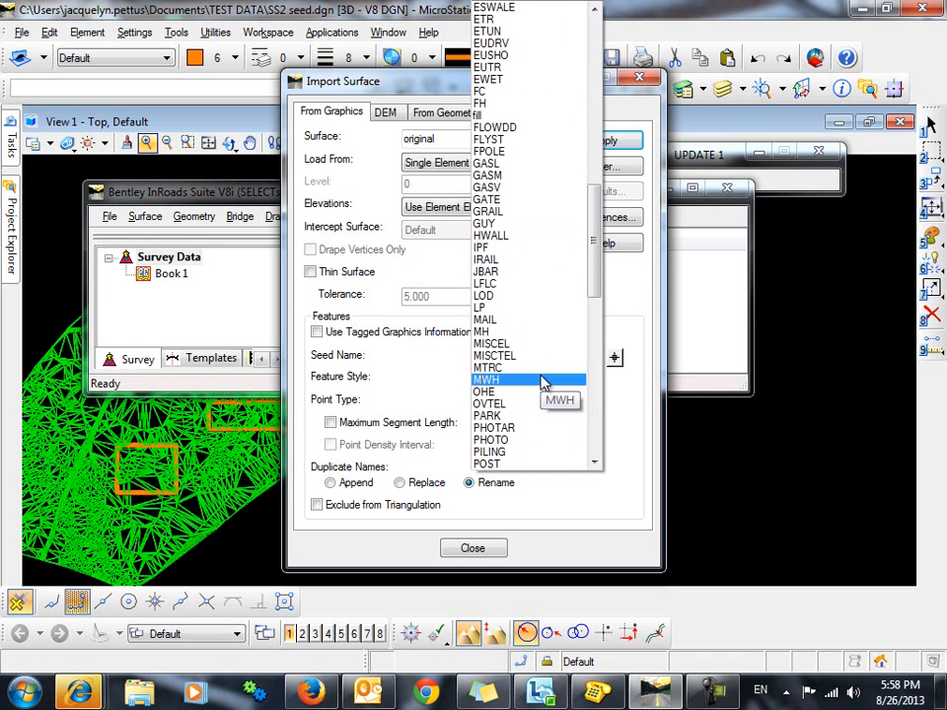
{"action": "scroll", "coordinate": [543, 381], "scroll_direction": "down", "scroll_amount": 1}
{"action": "scroll", "coordinate": [542, 382], "scroll_direction": "up", "scroll_amount": 3}
{"action": "scroll", "coordinate": [543, 382], "scroll_direction": "up", "scroll_amount": 3}
{"action": "scroll", "coordinate": [546, 380], "scroll_direction": "up", "scroll_amount": 2}
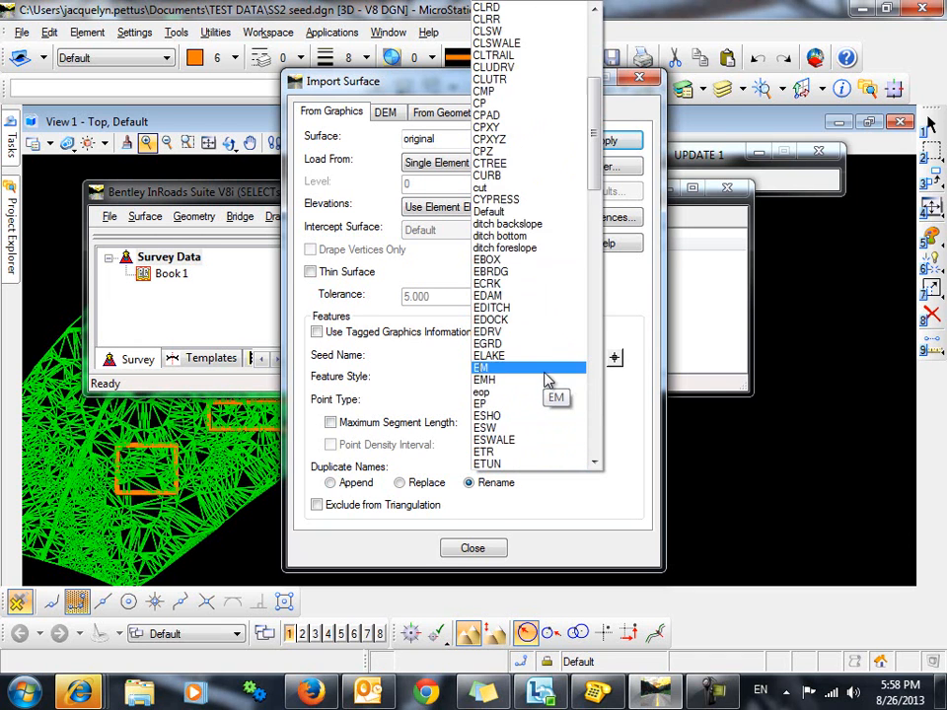
{"action": "scroll", "coordinate": [548, 380], "scroll_direction": "up", "scroll_amount": 3}
{"action": "scroll", "coordinate": [549, 380], "scroll_direction": "up", "scroll_amount": 2}
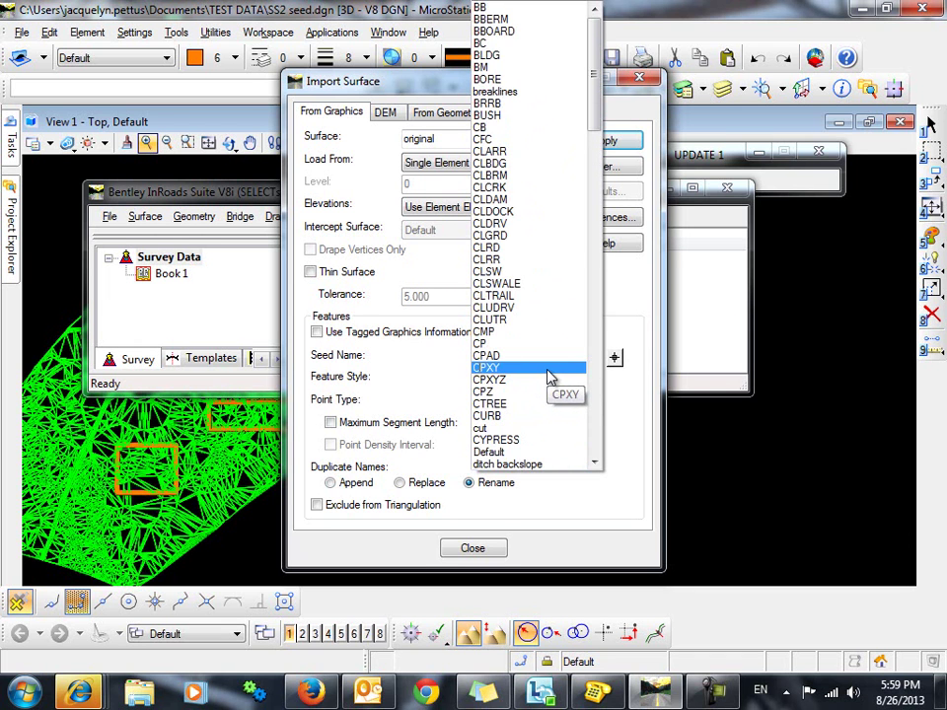
{"action": "left_click", "coordinate": [488, 55]}
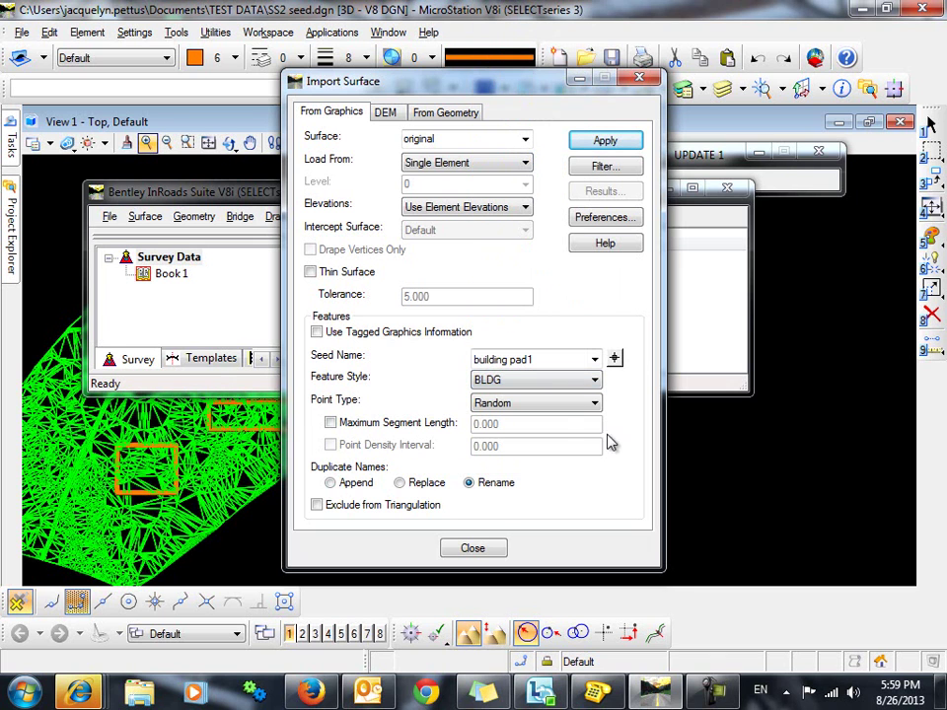
{"action": "left_click", "coordinate": [514, 405]}
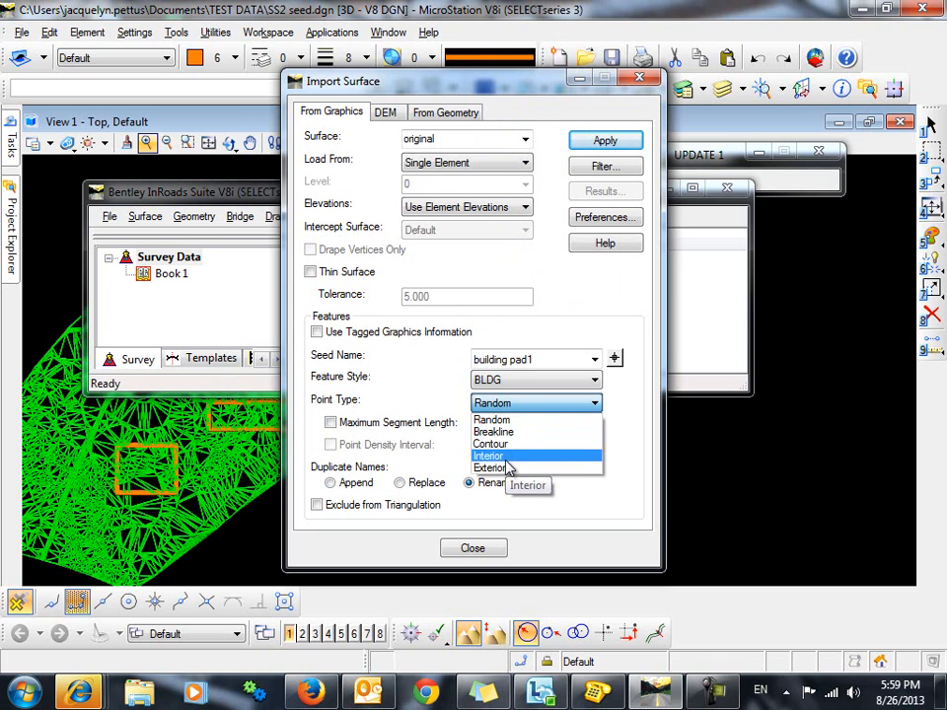
{"action": "left_click", "coordinate": [490, 457]}
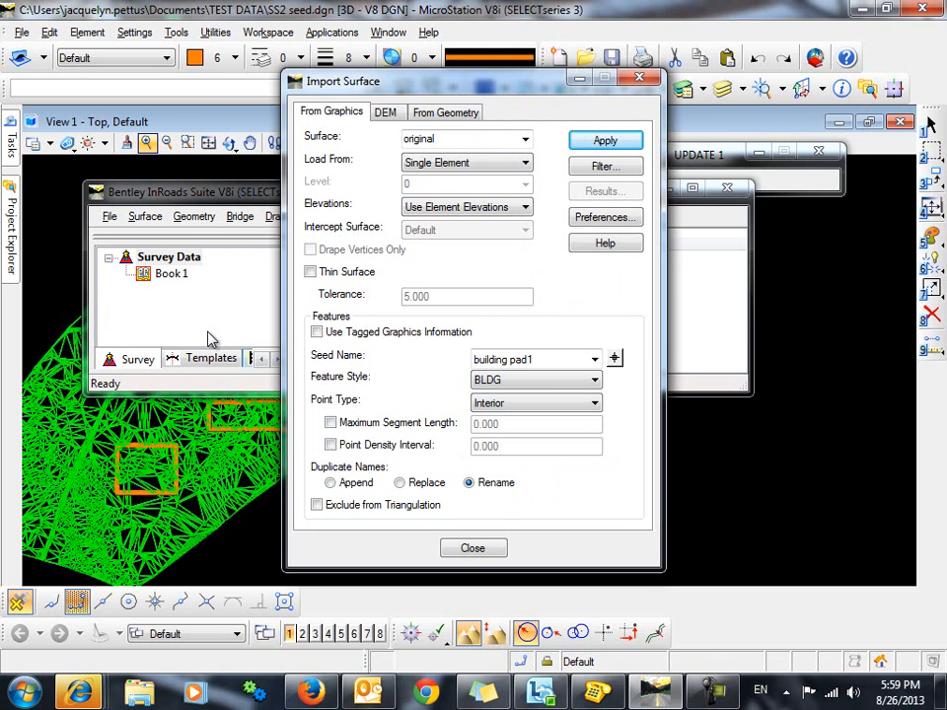
{"action": "left_click", "coordinate": [10, 104]}
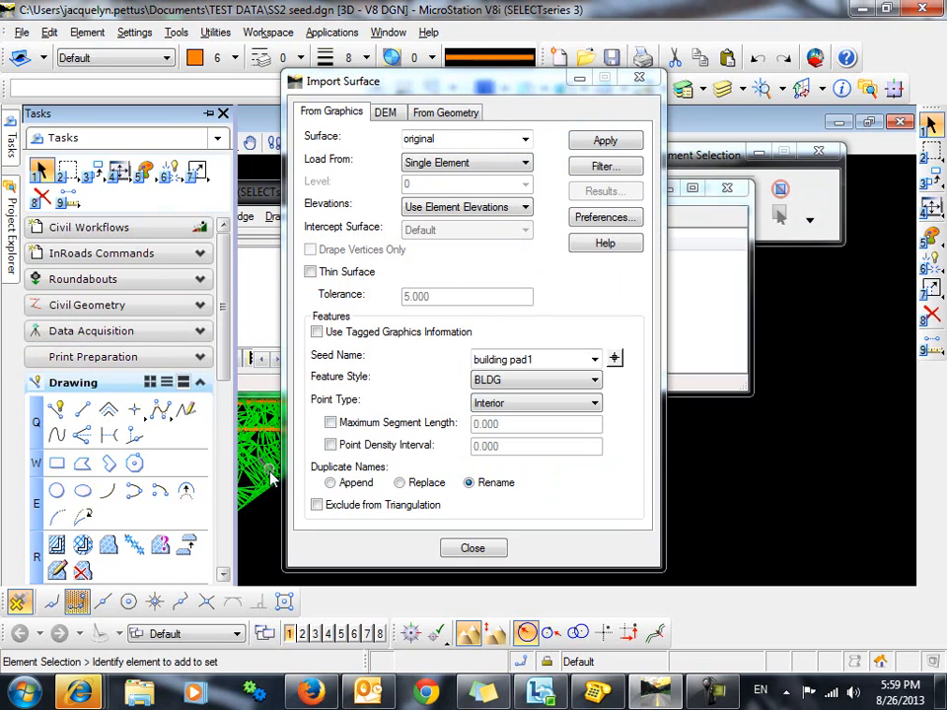
{"action": "scroll", "coordinate": [269, 468], "scroll_direction": "up", "scroll_amount": 3}
- Select both orange pad shapes, apply the import using the selection set, and close Import Surface
{"action": "middle_click_drag", "start_coordinate": [237, 454], "coordinate": [230, 524]}
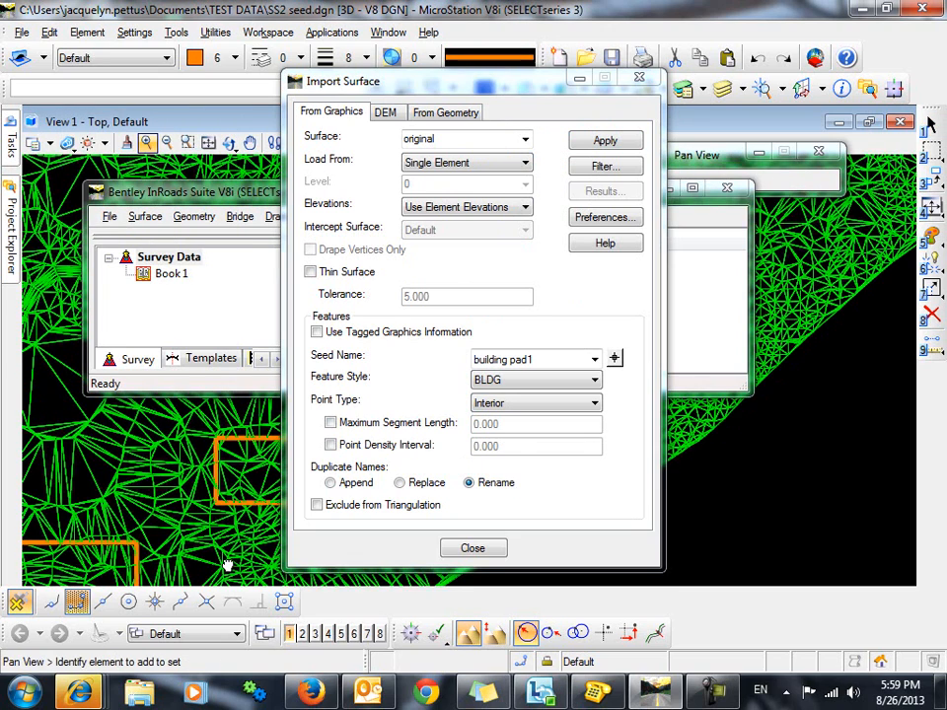
{"action": "left_click", "coordinate": [219, 504]}
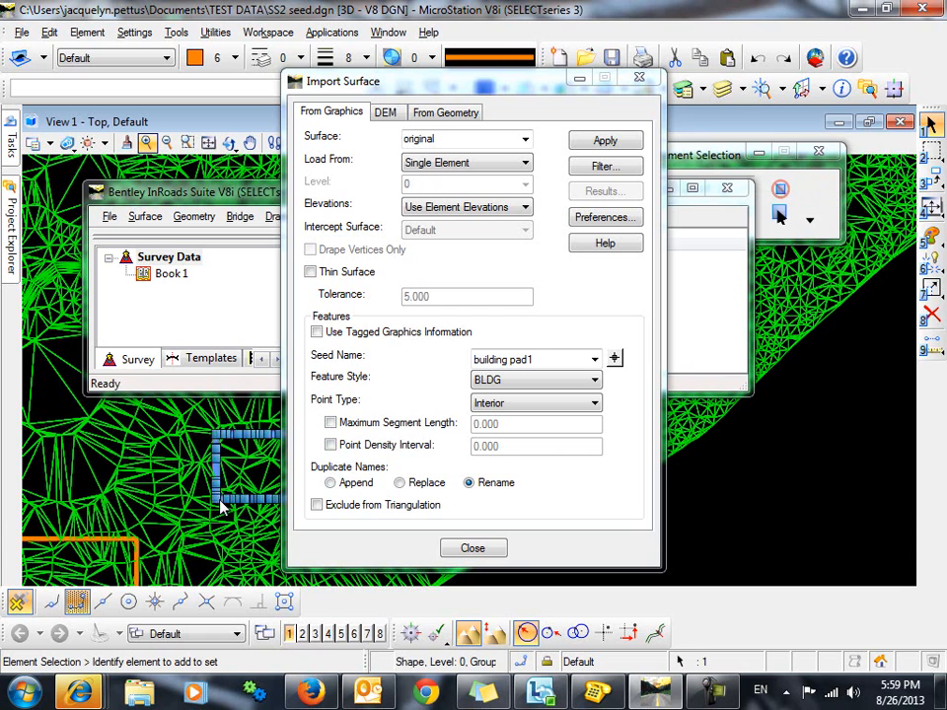
{"action": "middle_click_drag", "start_coordinate": [197, 517], "coordinate": [138, 570]}
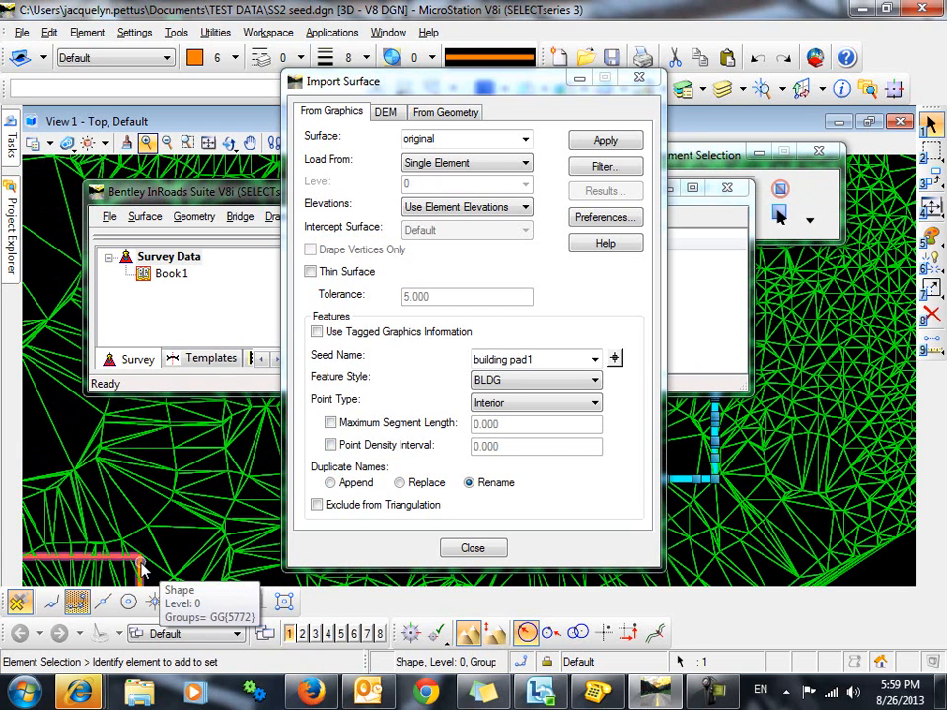
{"action": "scroll", "coordinate": [163, 488], "scroll_direction": "down", "scroll_amount": 2}
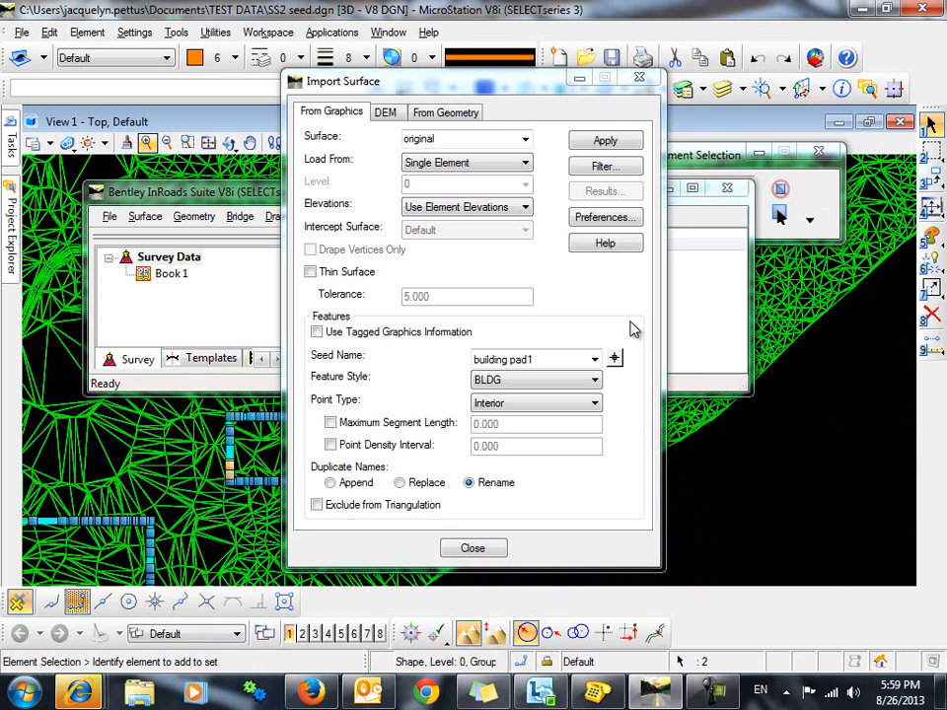
{"action": "left_click", "coordinate": [606, 141]}
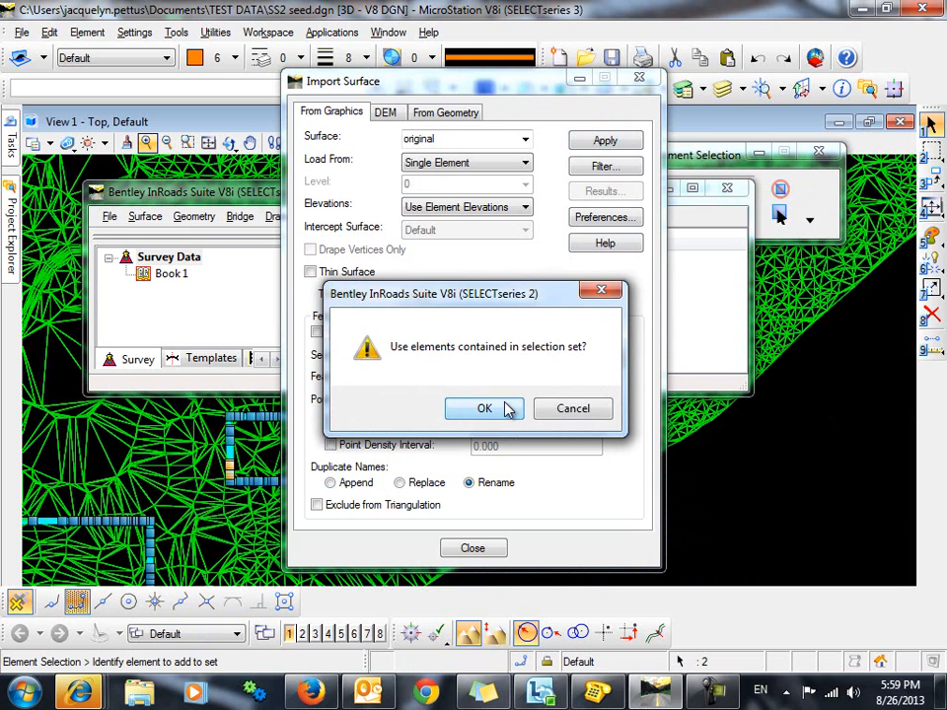
{"action": "left_click", "coordinate": [485, 408]}
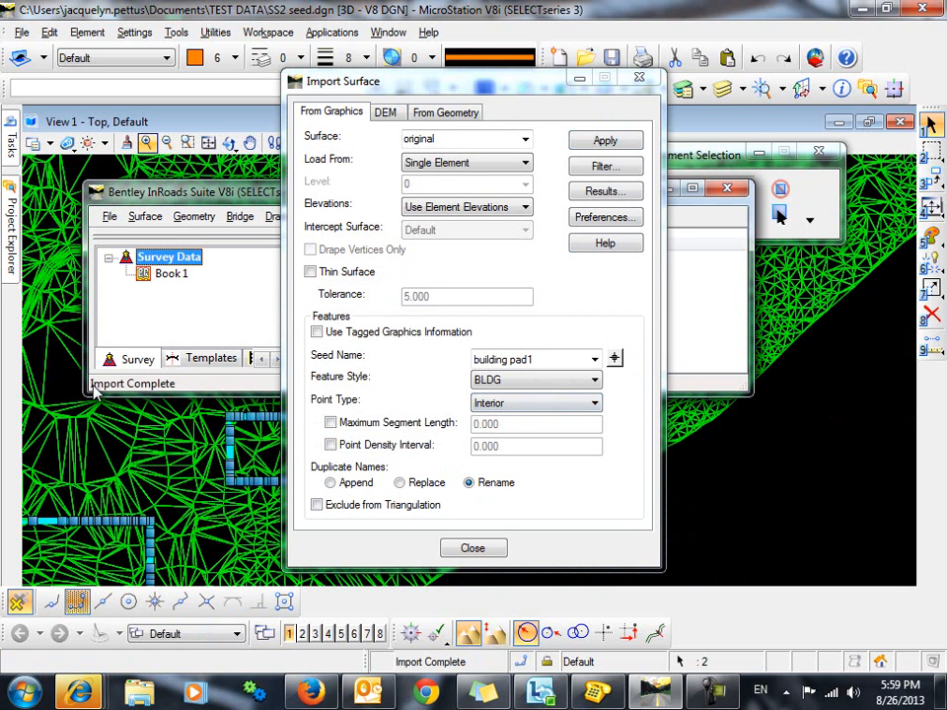
{"action": "left_click", "coordinate": [473, 548]}
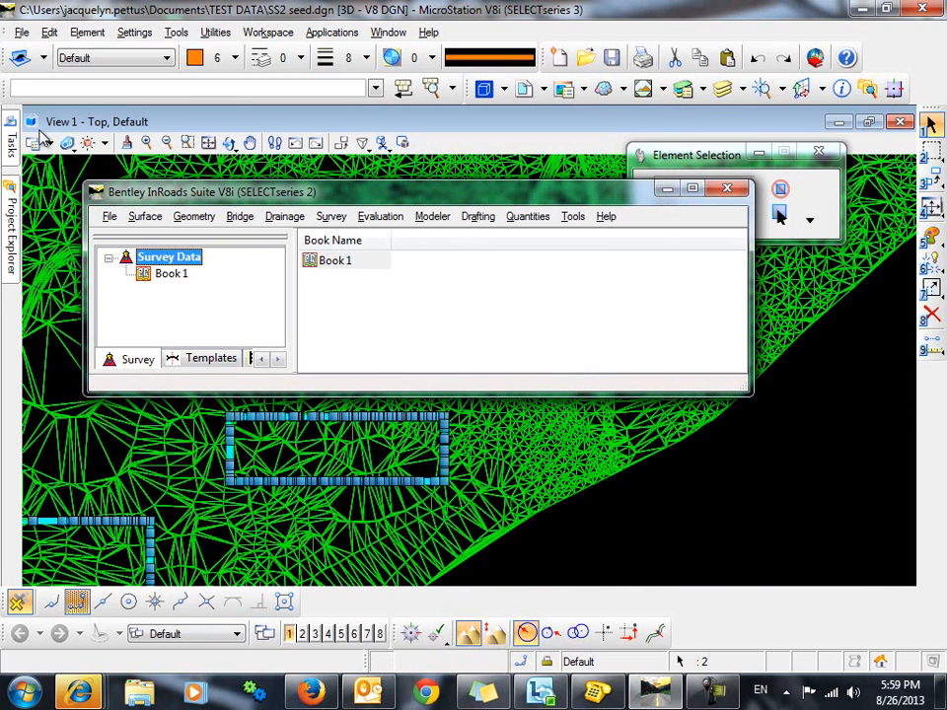
- In Update 3-D/Plan Surface Display, untick and re-tick Triangles for 'original' to prompt re-triangulation
{"action": "left_click", "coordinate": [11, 128]}
{"action": "left_click", "coordinate": [12, 129]}
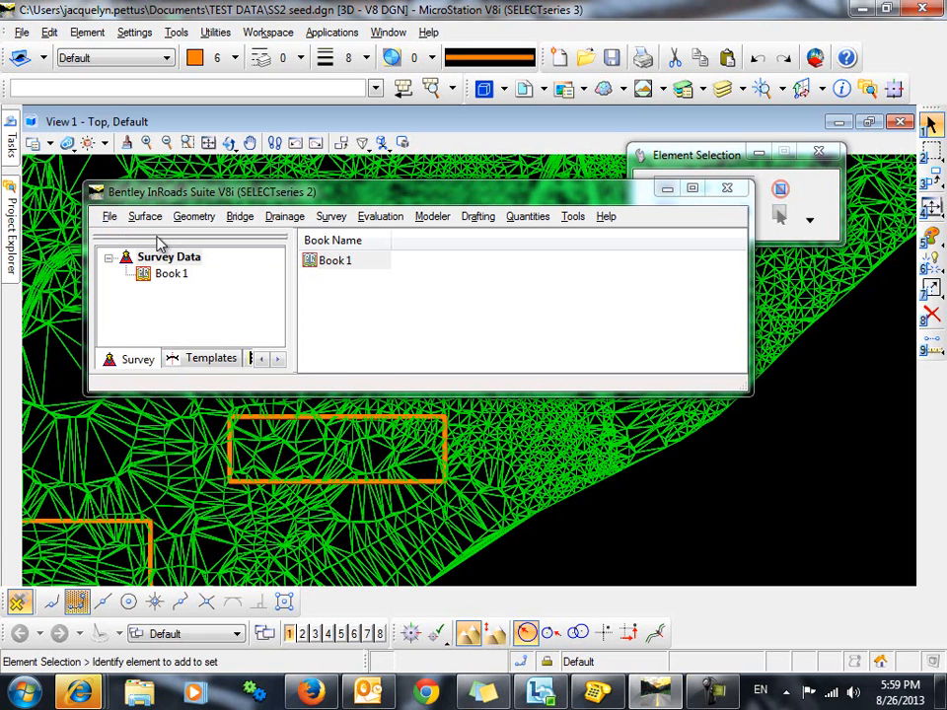
{"action": "left_click", "coordinate": [145, 217]}
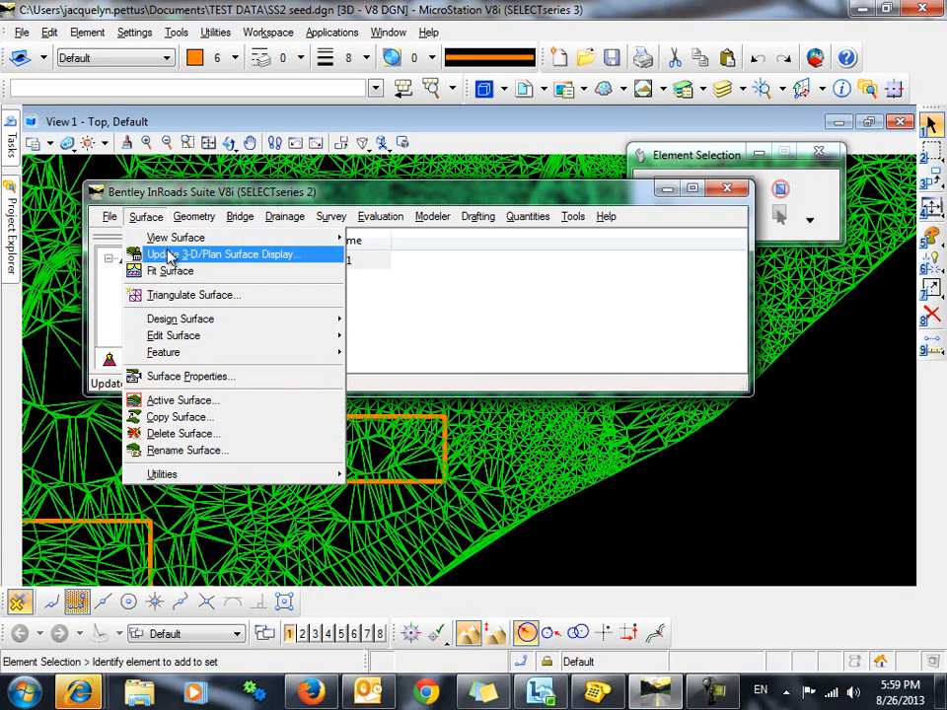
{"action": "left_click", "coordinate": [170, 254]}
{"action": "left_click", "coordinate": [234, 260]}
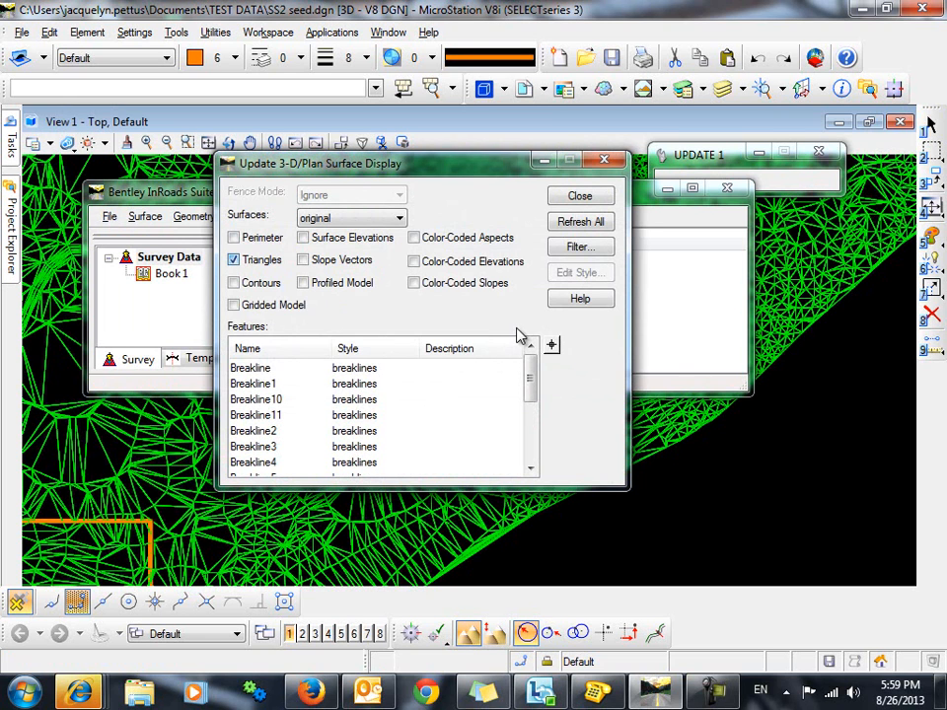
{"action": "key", "text": "space"}
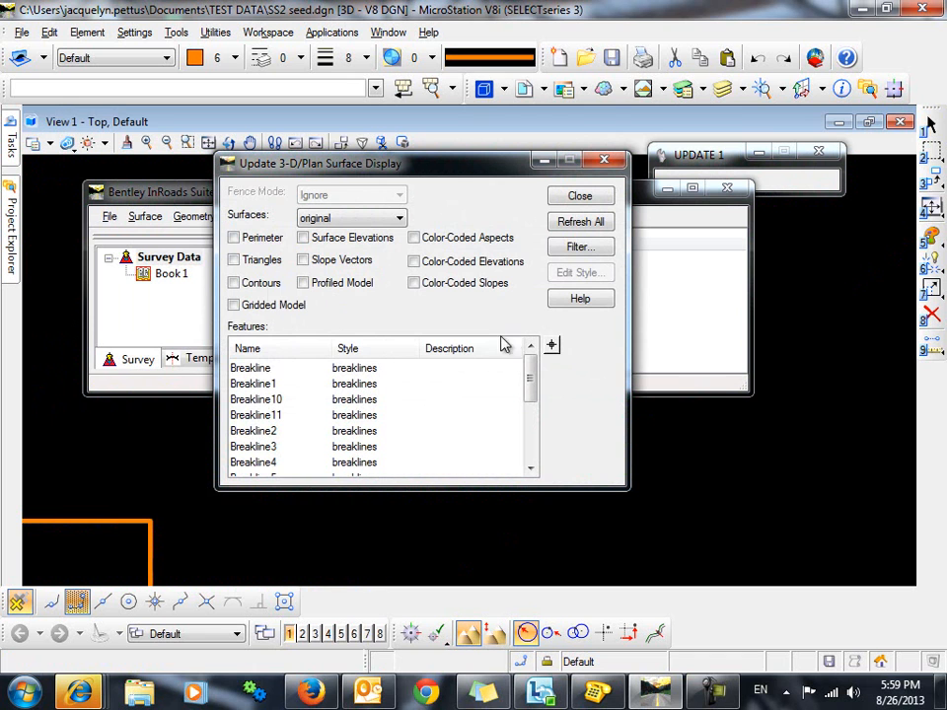
{"action": "left_click", "coordinate": [234, 261]}
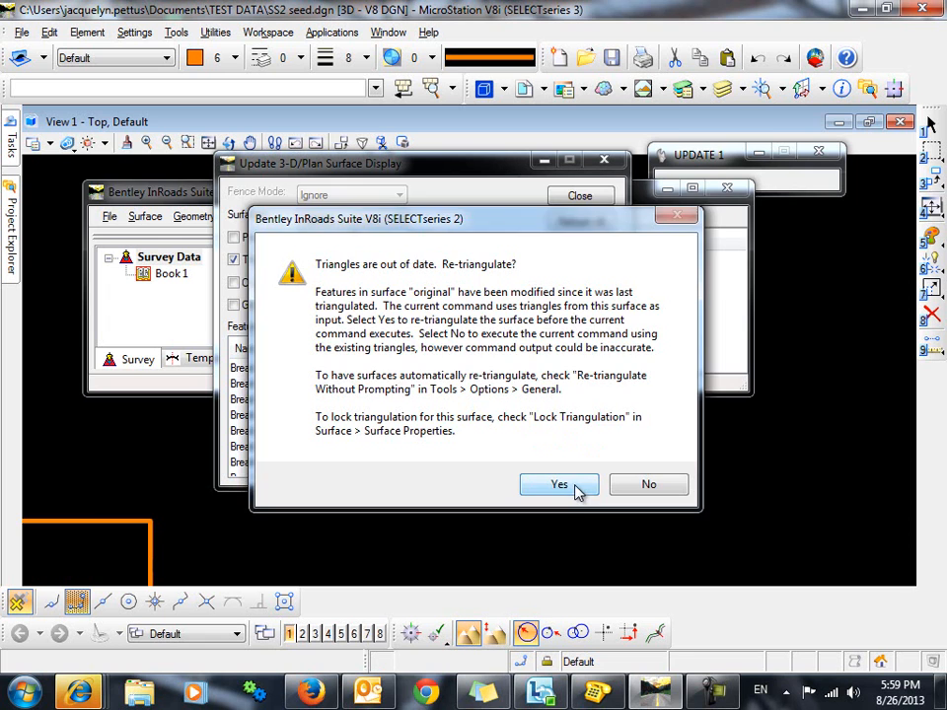
- Answer Yes to re-triangulate, close the display dialog, and pan to view the pad voids
{"action": "left_click", "coordinate": [559, 485]}
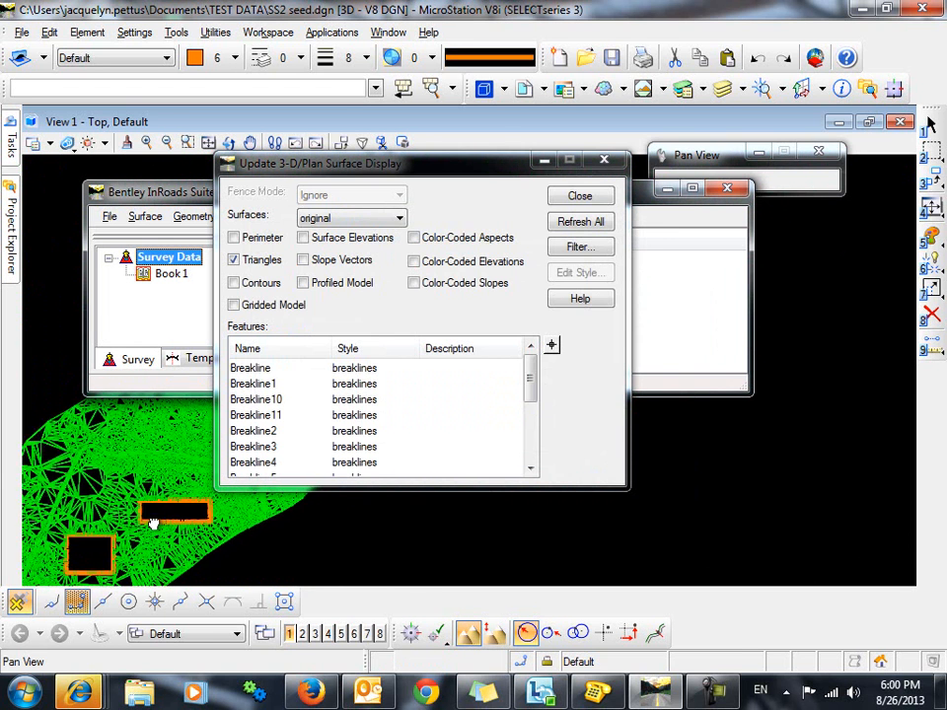
{"action": "middle_click_drag", "start_coordinate": [276, 523], "coordinate": [187, 538]}
{"action": "left_click", "coordinate": [580, 197]}
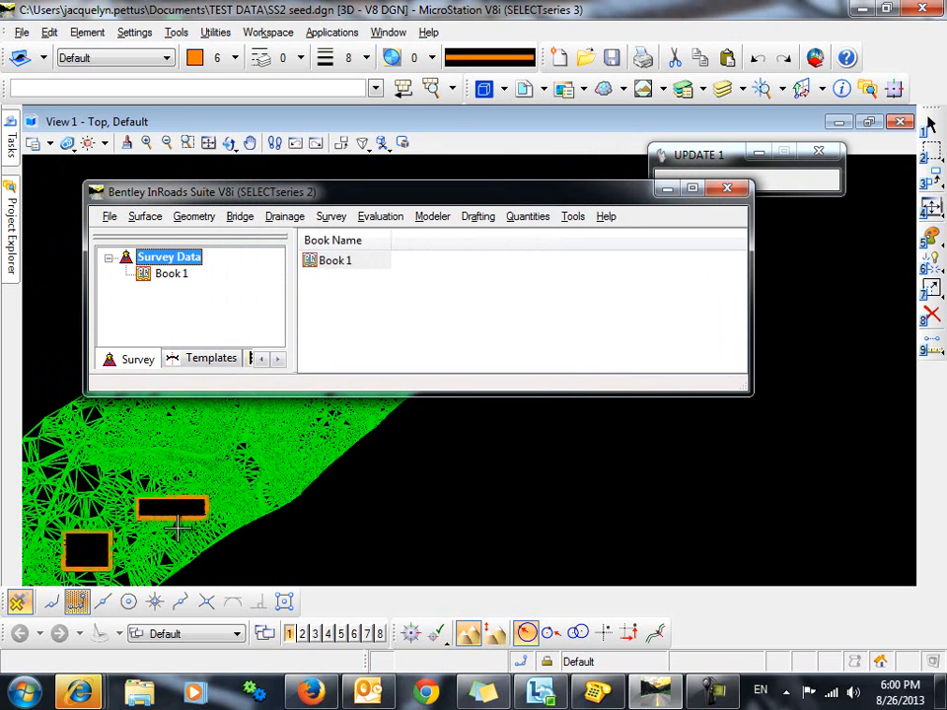
{"action": "mouse_move", "coordinate": [355, 395]}
{"action": "middle_mouse_down"}
{"action": "mouse_move", "coordinate": [313, 509]}
{"action": "mouse_move", "coordinate": [330, 498]}
{"action": "middle_mouse_up"}
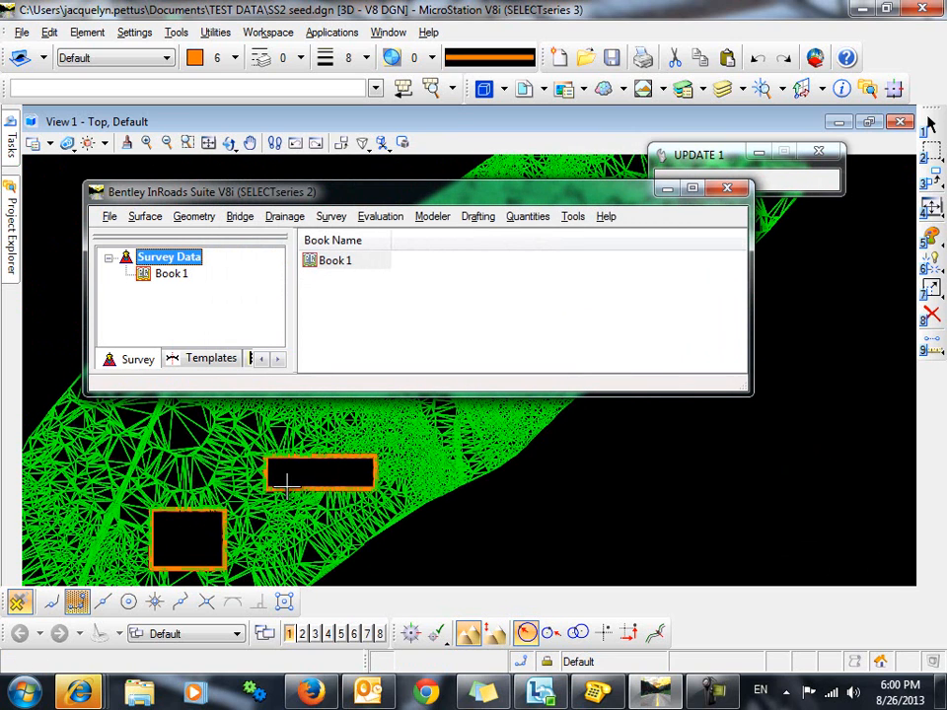